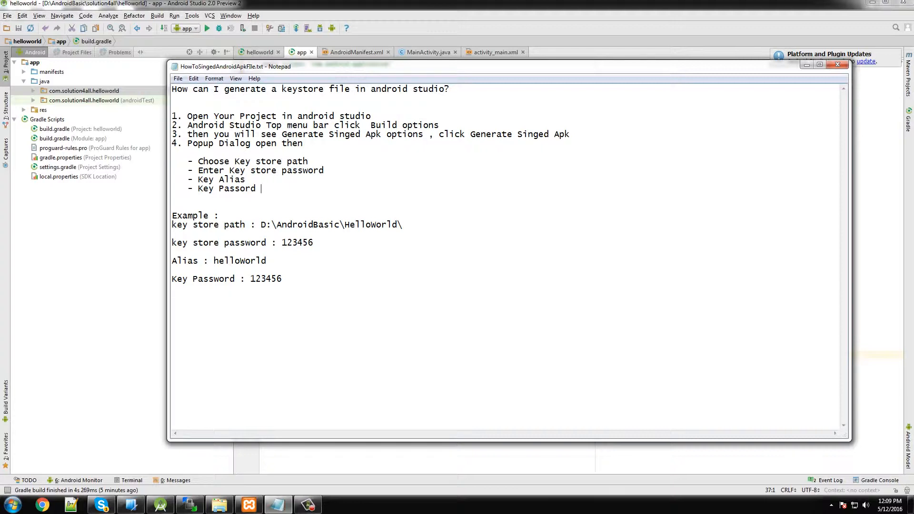
# Bring the helloworld project in Android Studio in front of the Notepad keystore notes
pyautogui.click(130, 215)
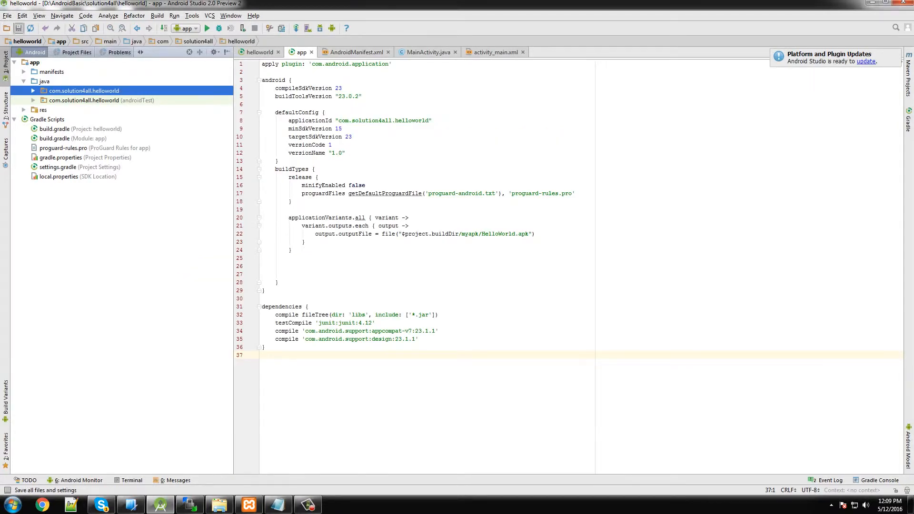
# Dismiss the system notice and choose Build > Generate Signed APK for the helloworld app
pyautogui.click(571, 151)
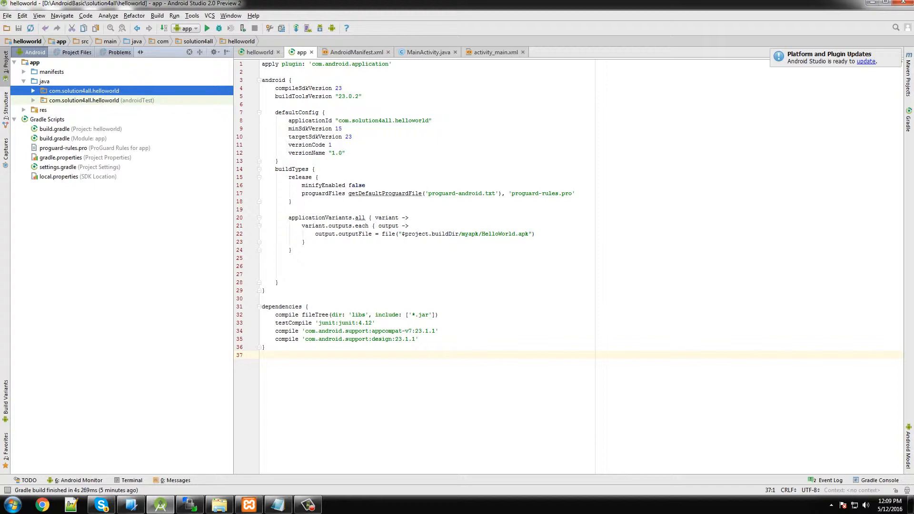
pyautogui.click(158, 16)
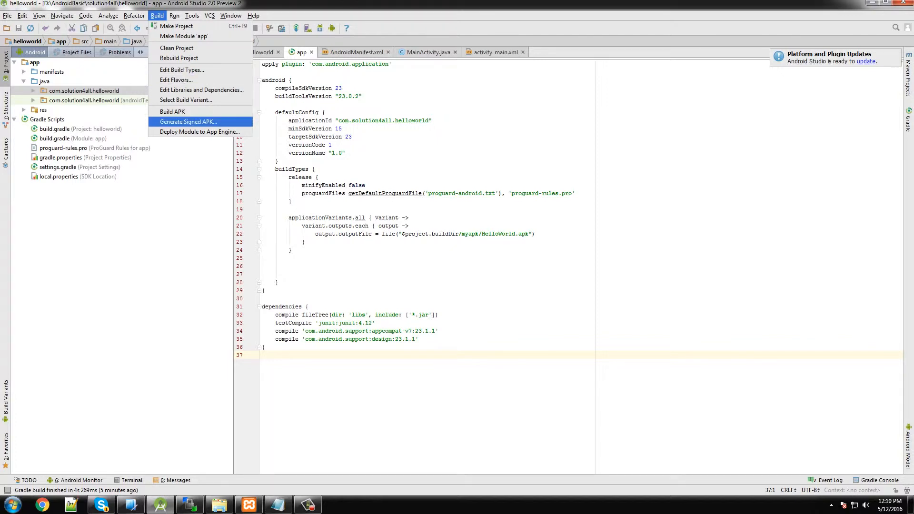
pyautogui.press('Return')
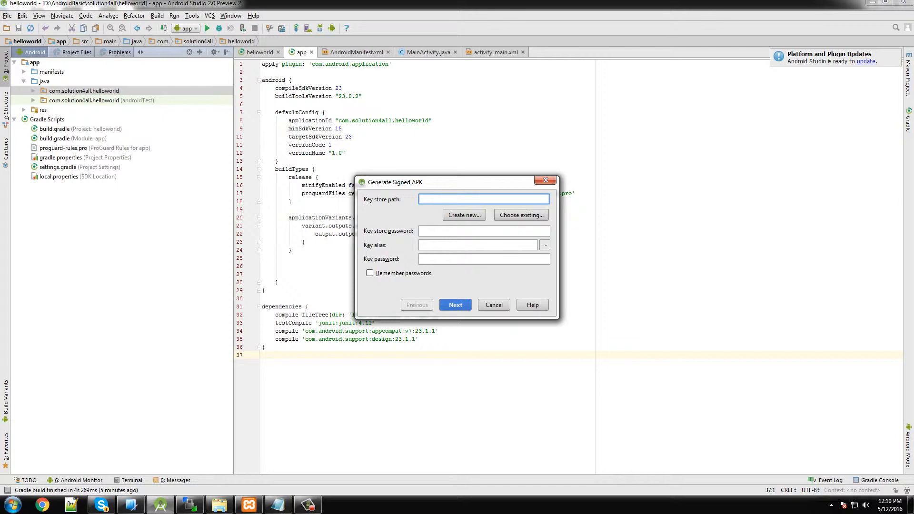
# Start a new keystore and browse for its .jks save location
pyautogui.click(465, 214)
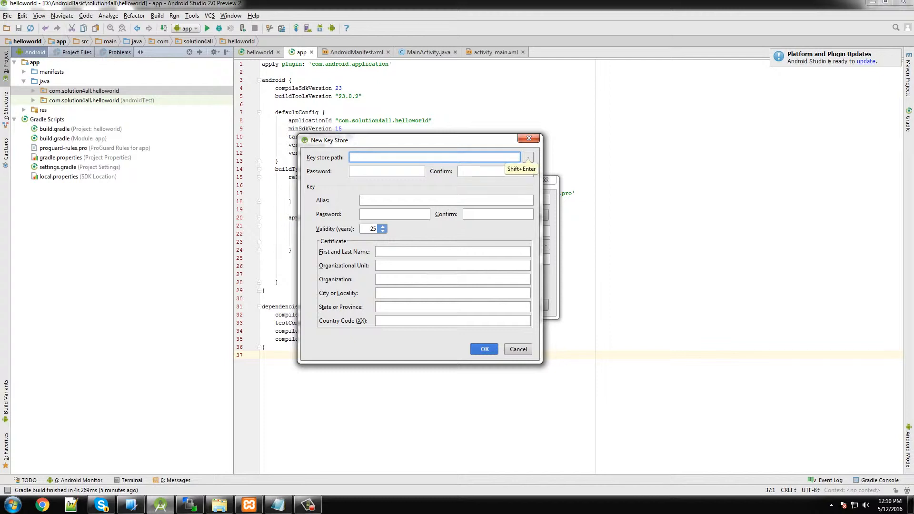
pyautogui.click(528, 157)
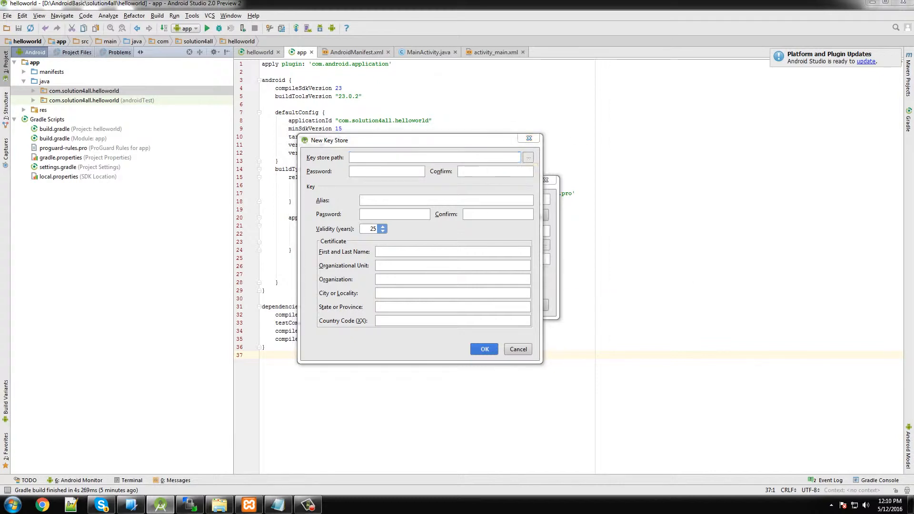
pyautogui.click(499, 93)
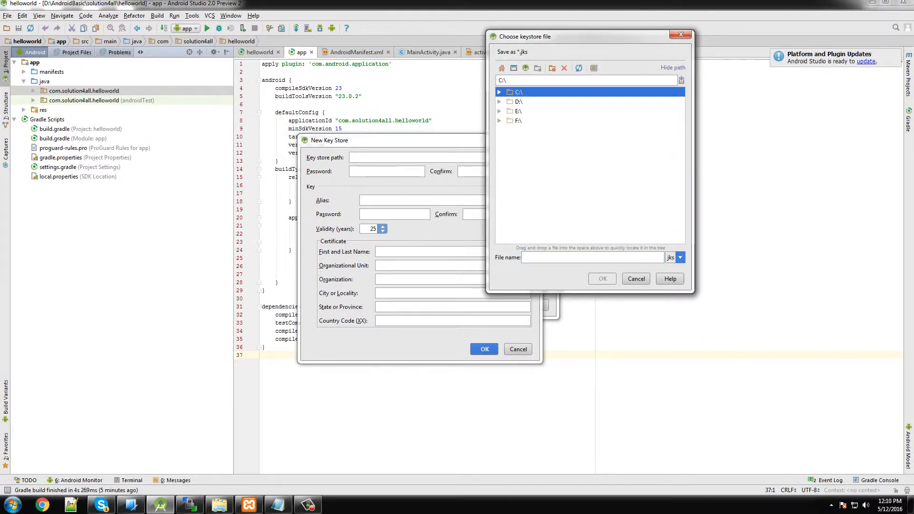
# Choose D:\AndroidBasic\HelloWorld as the folder and name the keystore file helloworld.jks
pyautogui.click(500, 102)
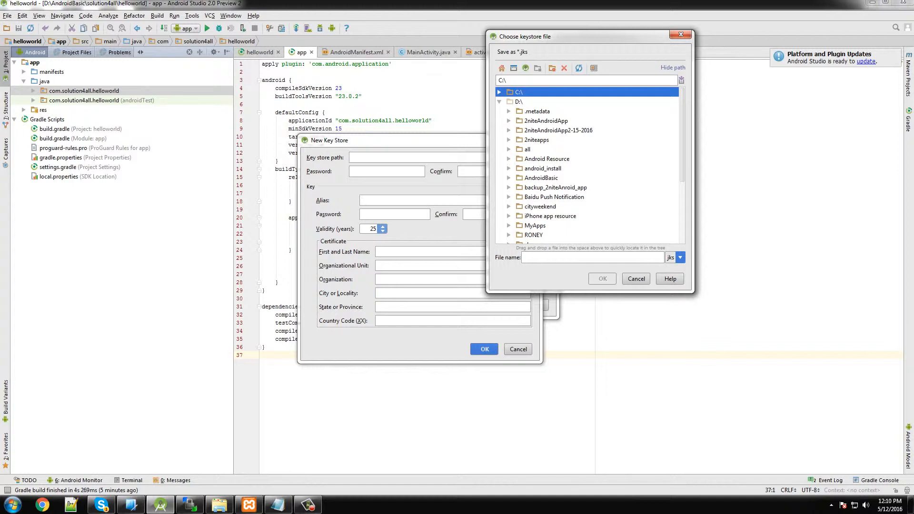
pyautogui.click(508, 178)
pyautogui.click(519, 187)
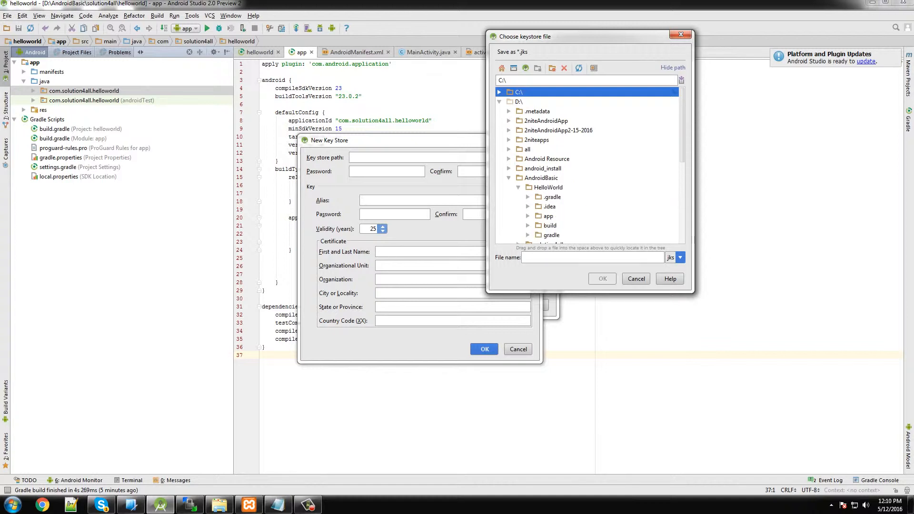
pyautogui.click(548, 188)
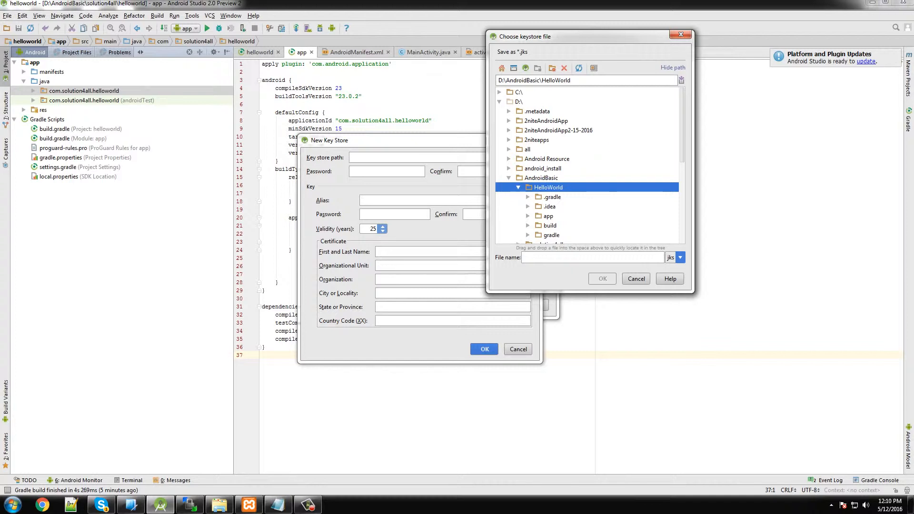
pyautogui.click(592, 257)
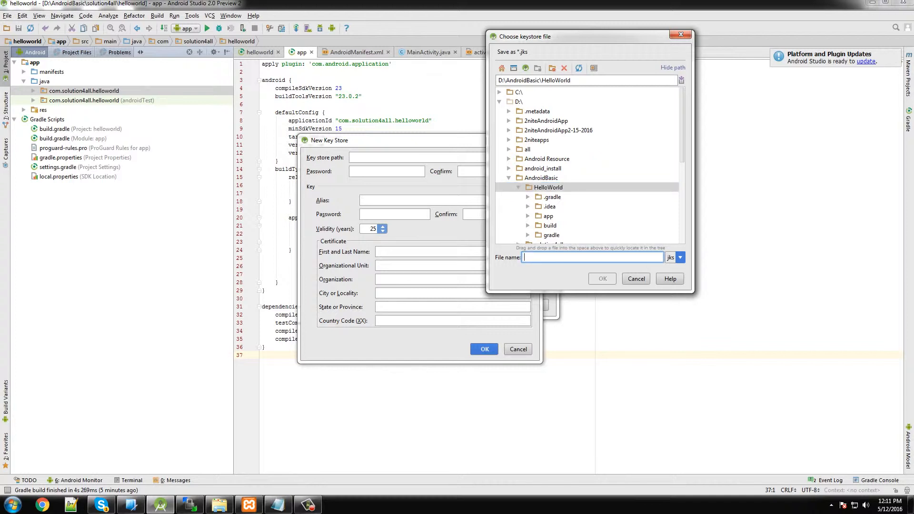
pyautogui.write('helloworld')
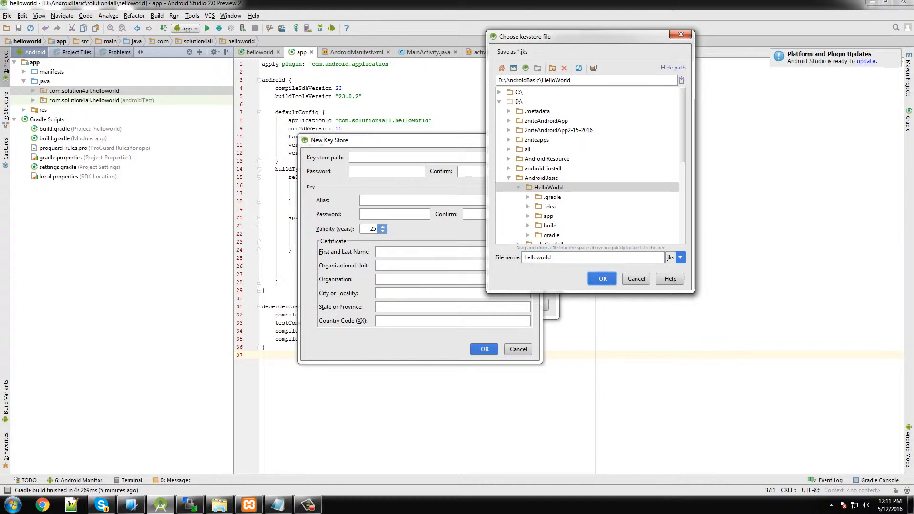
pyautogui.press('Return')
pyautogui.click(387, 171)
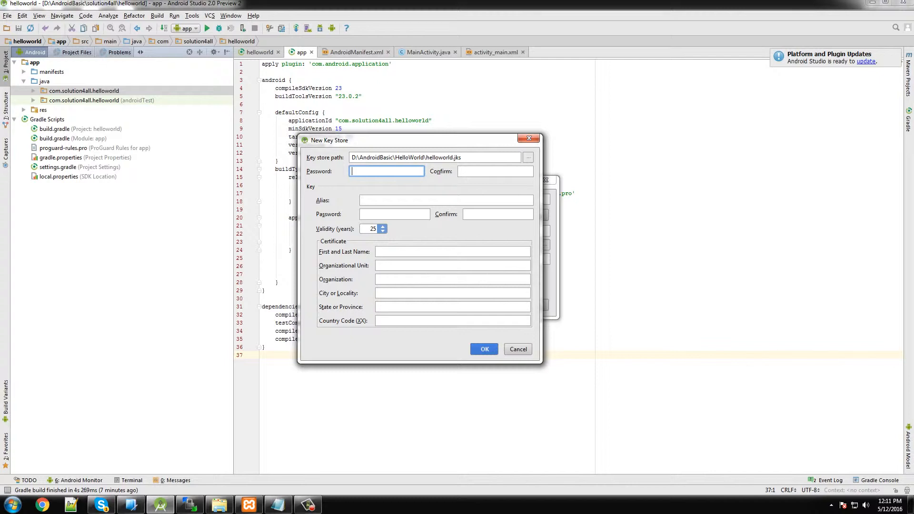
# Enter and confirm the keystore password
pyautogui.write('••••••')
pyautogui.press('Tab')
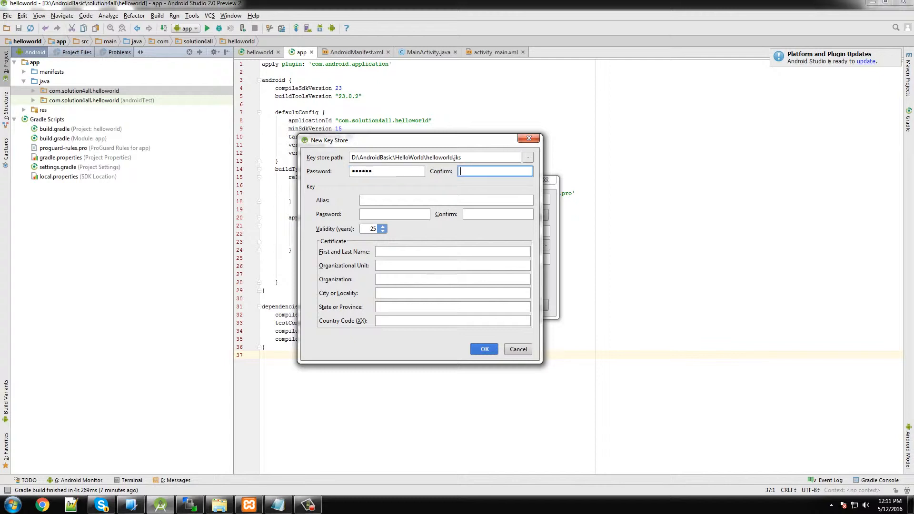
pyautogui.write('••••••')
# Set key alias HelloWorld, enter and confirm the key password, and keep 25-year validity
pyautogui.press('Tab')
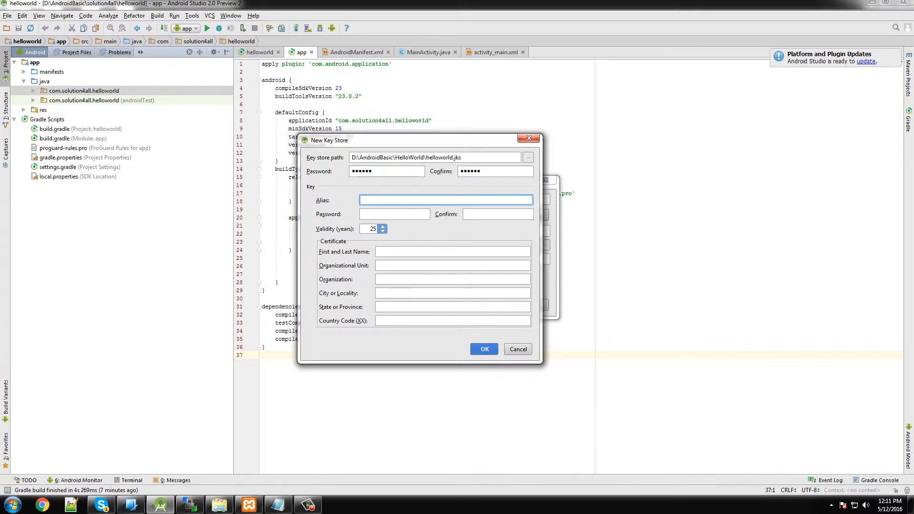
pyautogui.write('HellowWorld')
pyautogui.press('Tab')
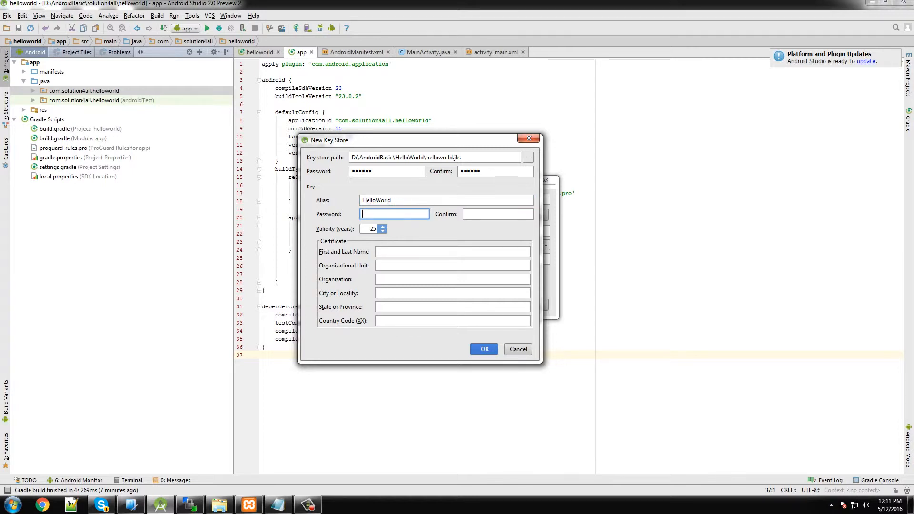
pyautogui.write('123456')
pyautogui.press('Tab')
pyautogui.write('123456')
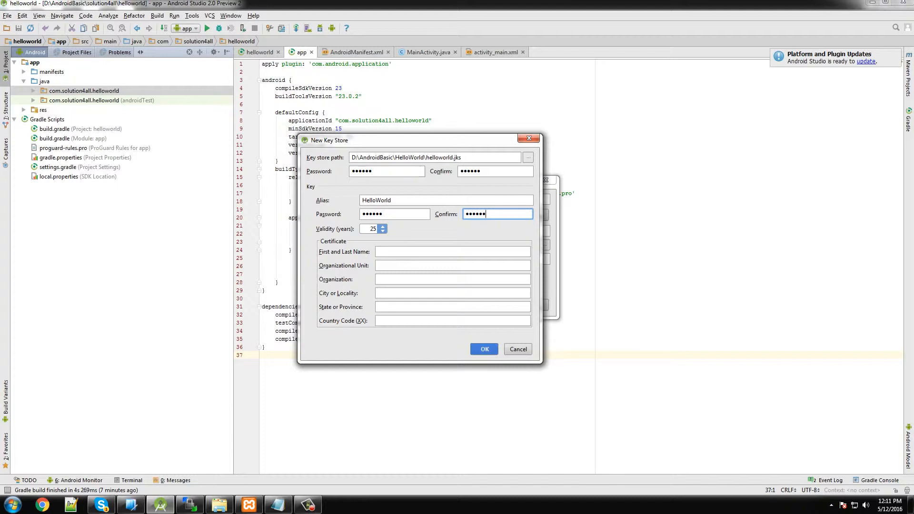
pyautogui.click(382, 227)
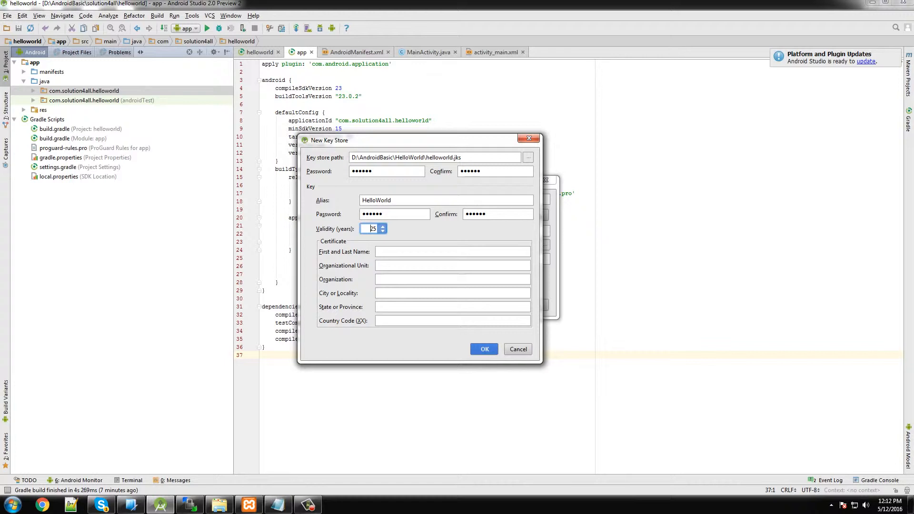
pyautogui.press('Tab')
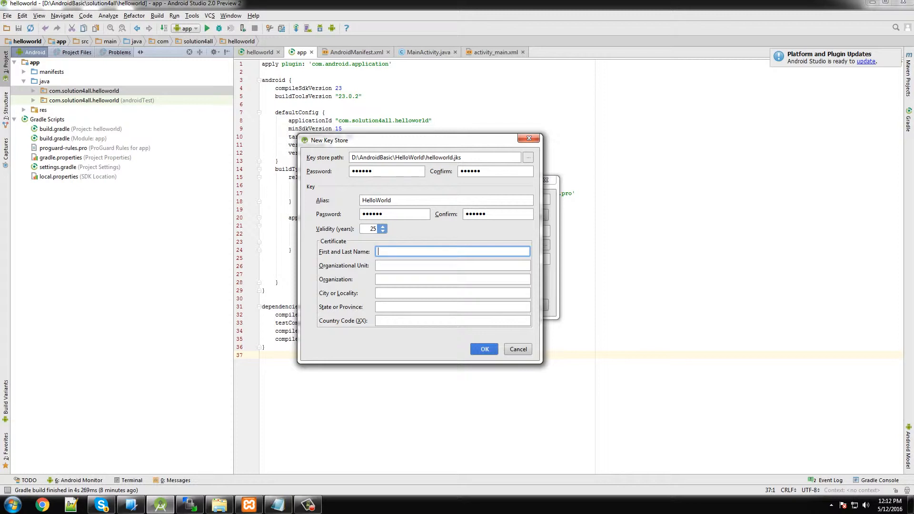
# Enter the owner's full name, organizational unit Software and organization Solutions4all
pyautogui.press('Tab')
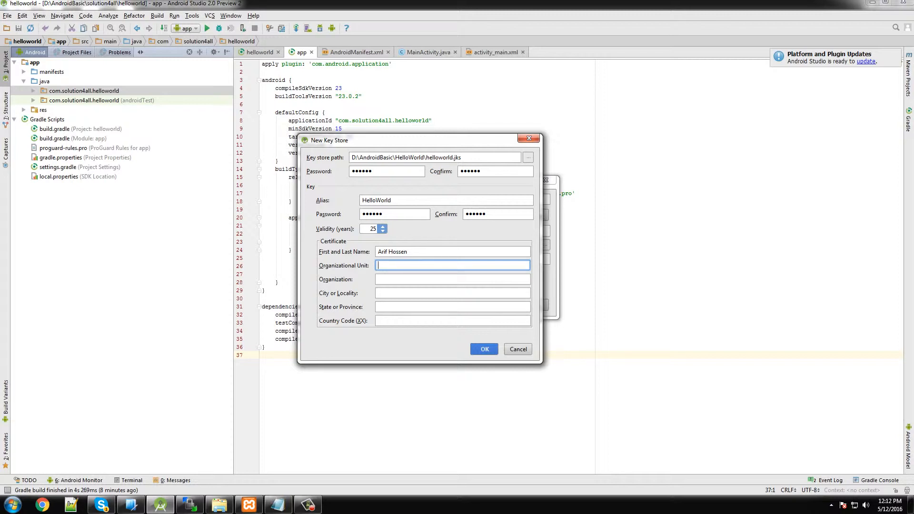
pyautogui.write('Software')
pyautogui.press('Tab')
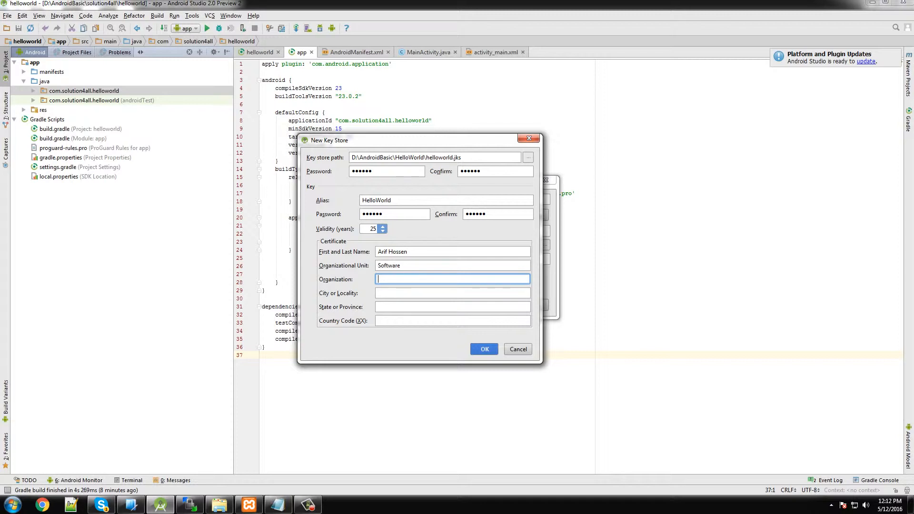
pyautogui.write('Solutions4all')
pyautogui.press('Tab')
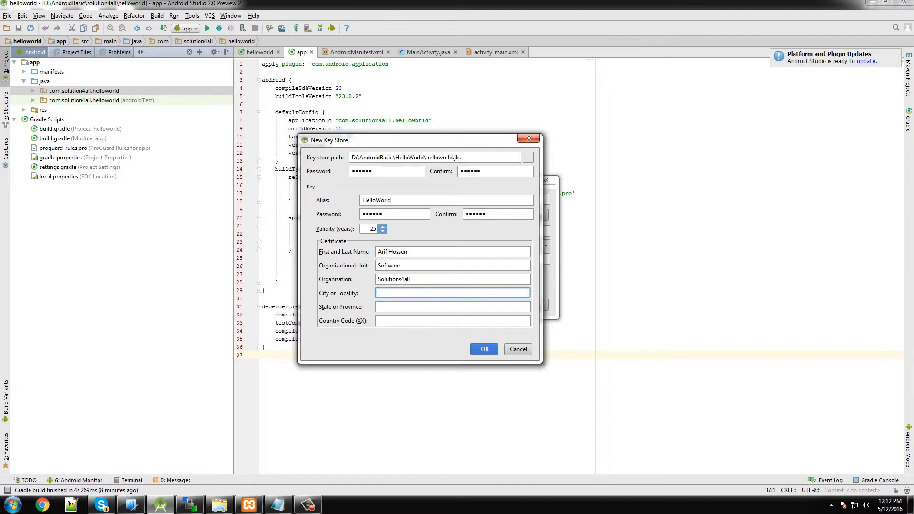
# Enter city Dhaka, state Bangladesh and country code 88, then create the key store
pyautogui.write('Dhaka')
pyautogui.press('Tab')
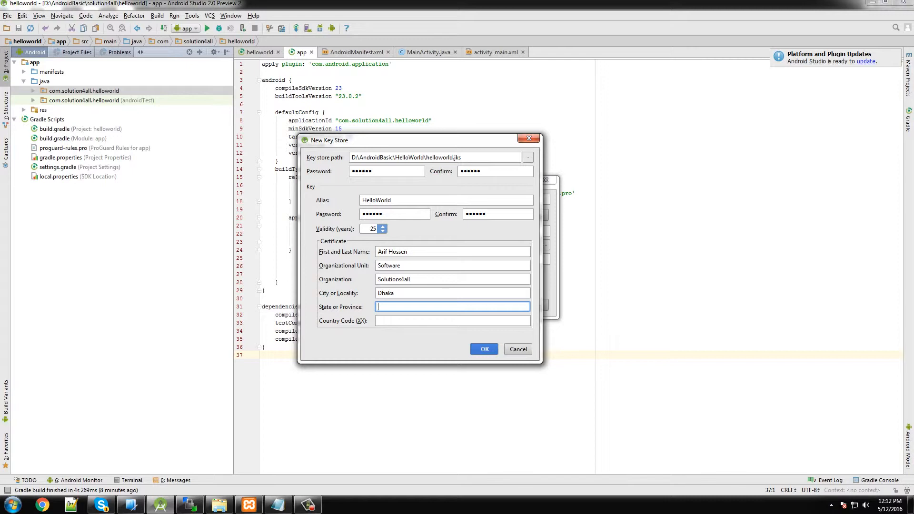
pyautogui.write('Bangladesh')
pyautogui.press('Tab')
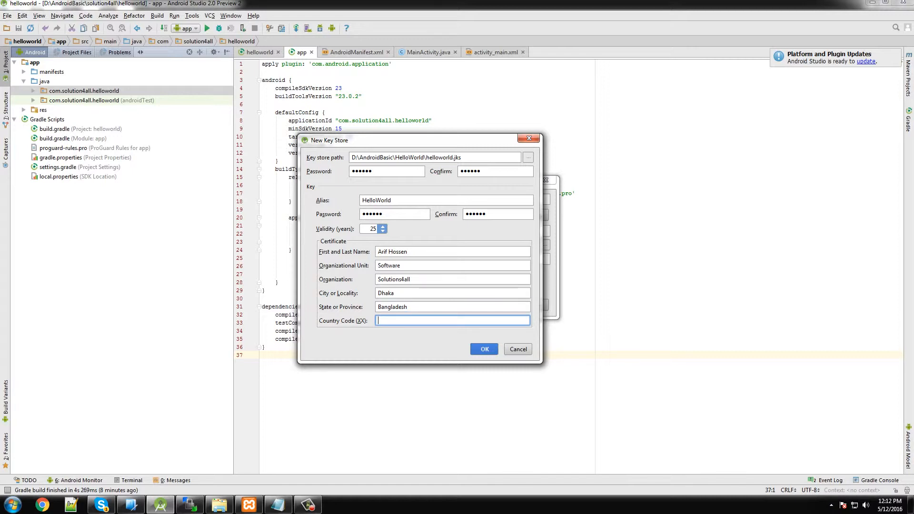
pyautogui.write('88')
pyautogui.press('Tab')
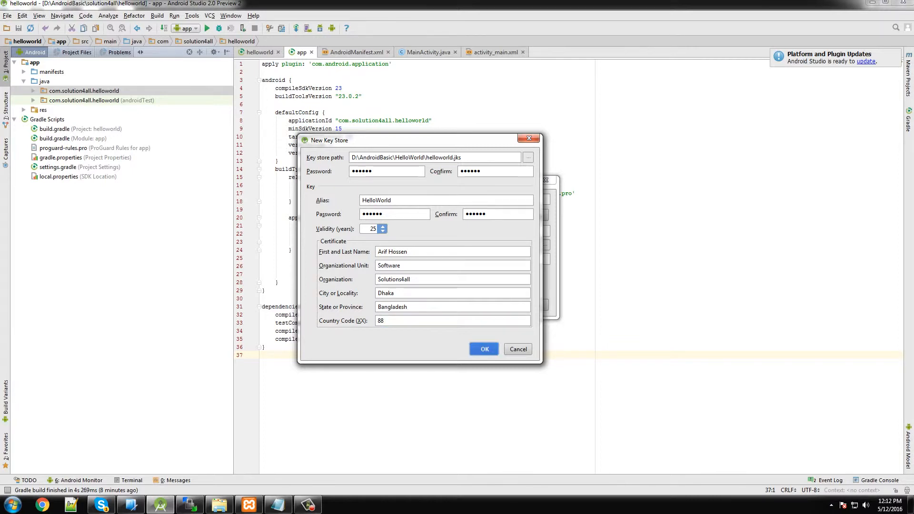
pyautogui.press('Return')
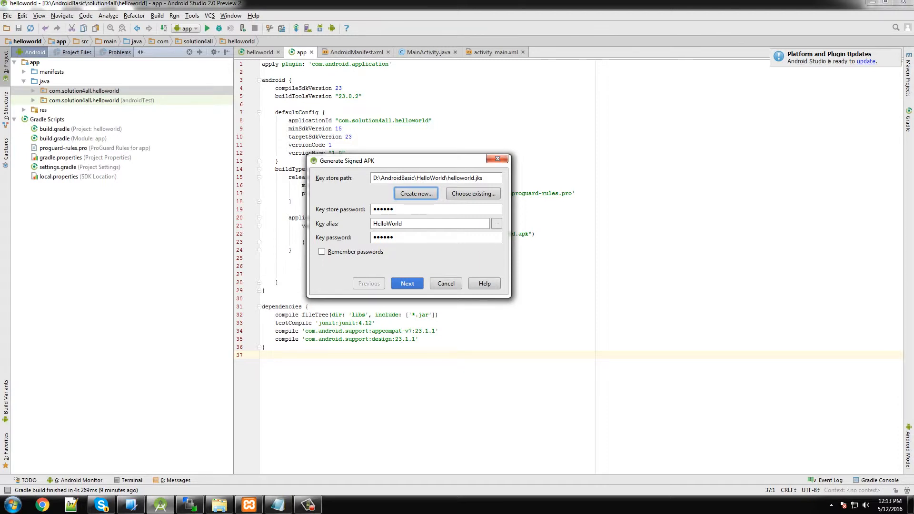
# Enable Remember passwords, continue, and unlock with the master password
pyautogui.click(322, 252)
pyautogui.press('Return')
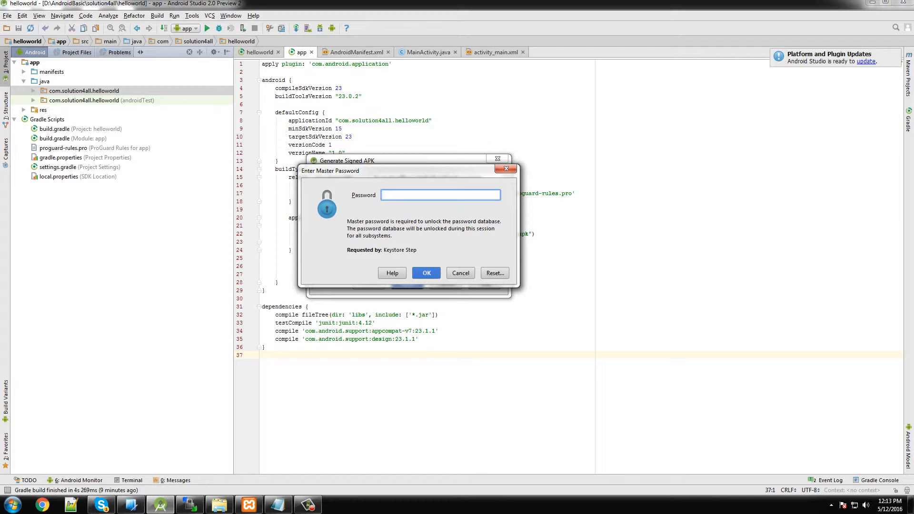
pyautogui.write('******')
pyautogui.press('Return')
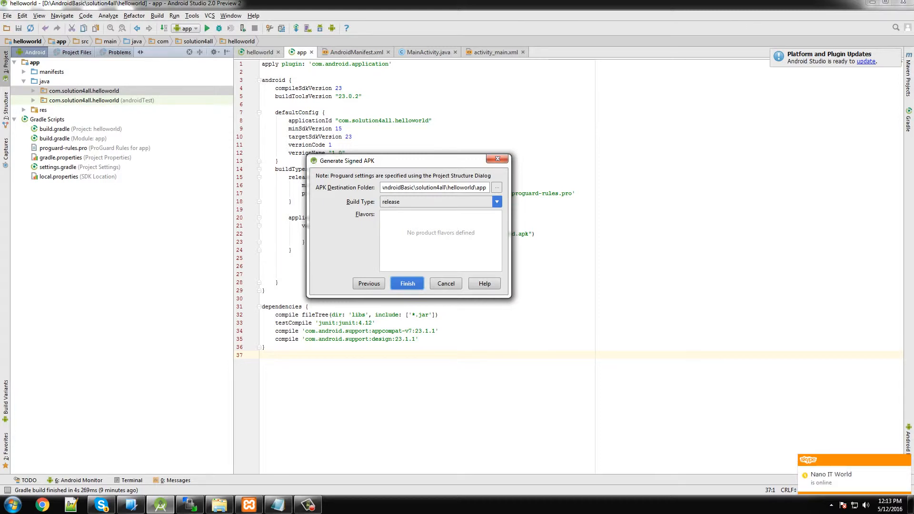
# Finish the wizard to build the signed release APK and show it in Explorer
pyautogui.press('Return')
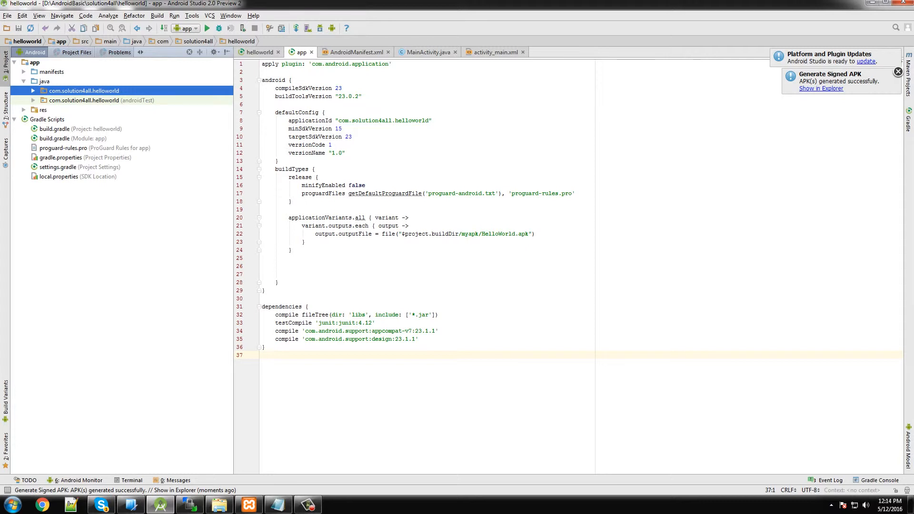
pyautogui.click(822, 88)
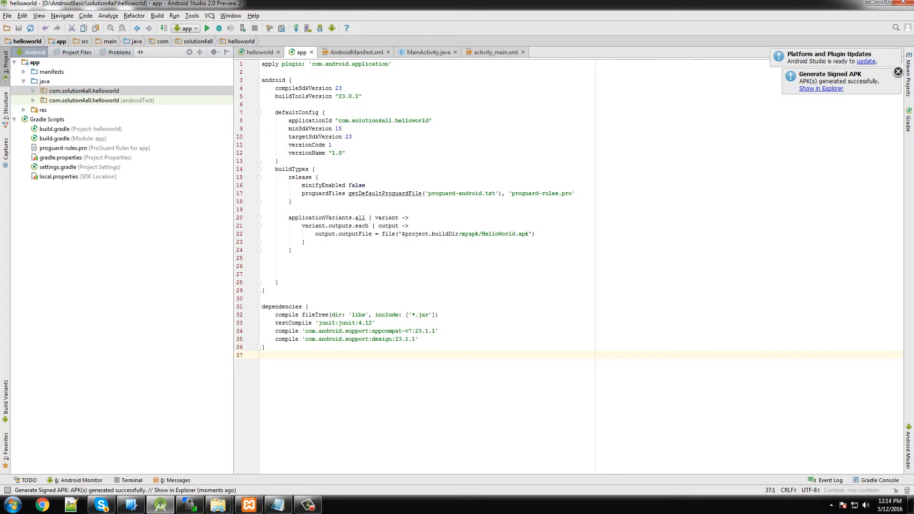
# Open build\myapk and select HelloWorld.apk (1,383 KB)
pyautogui.click(196, 62)
pyautogui.doubleClick(196, 62)
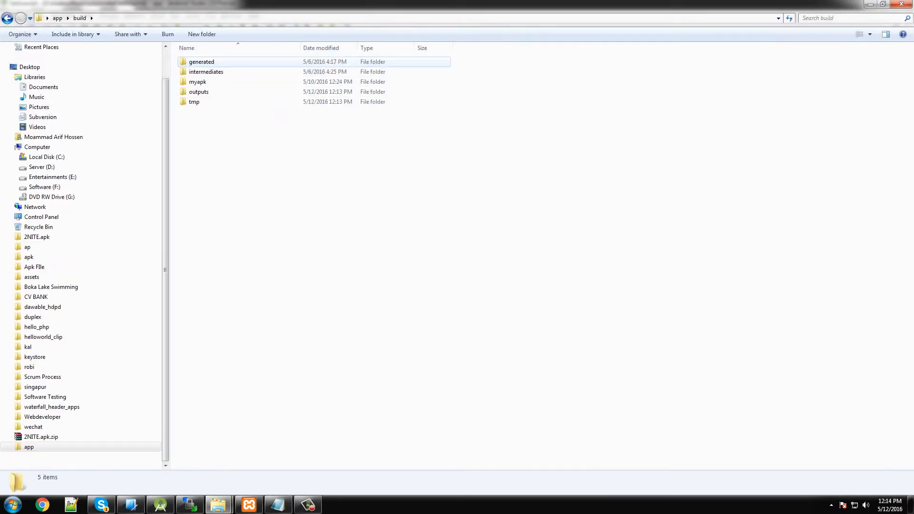
pyautogui.doubleClick(197, 82)
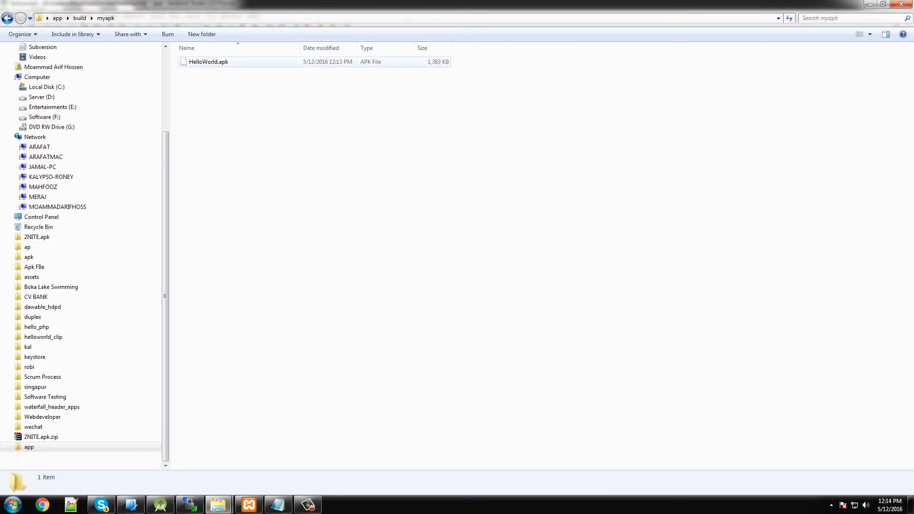
pyautogui.click(208, 62)
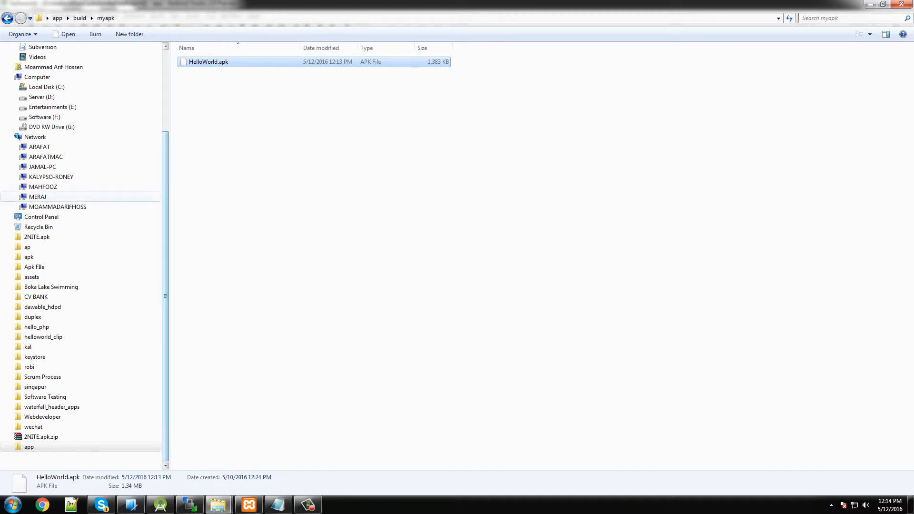
# Edit the address bar path up to D:\AndroidBasic\HelloWorld to show helloworld.jks (3 KB)
pyautogui.click(57, 17)
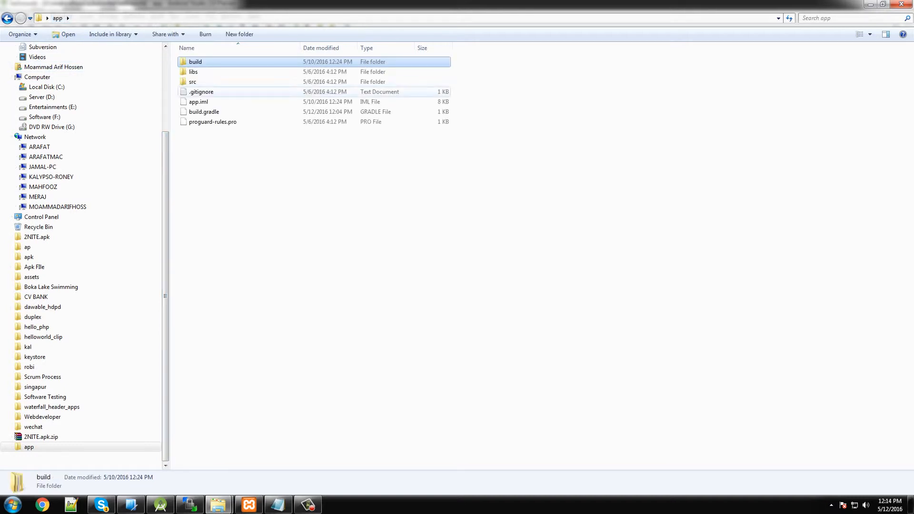
pyautogui.click(39, 18)
pyautogui.click(85, 18)
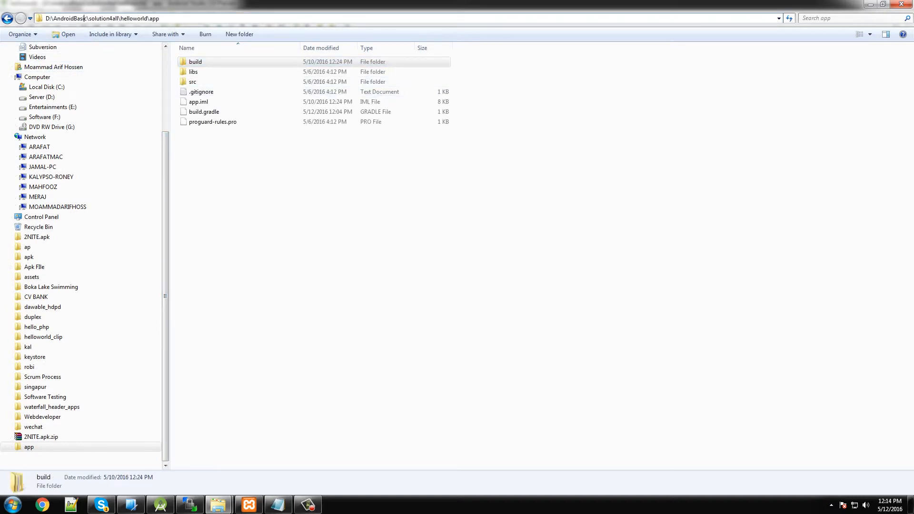
pyautogui.doubleClick(154, 18)
pyautogui.press('BackSpace')
pyautogui.press('Return')
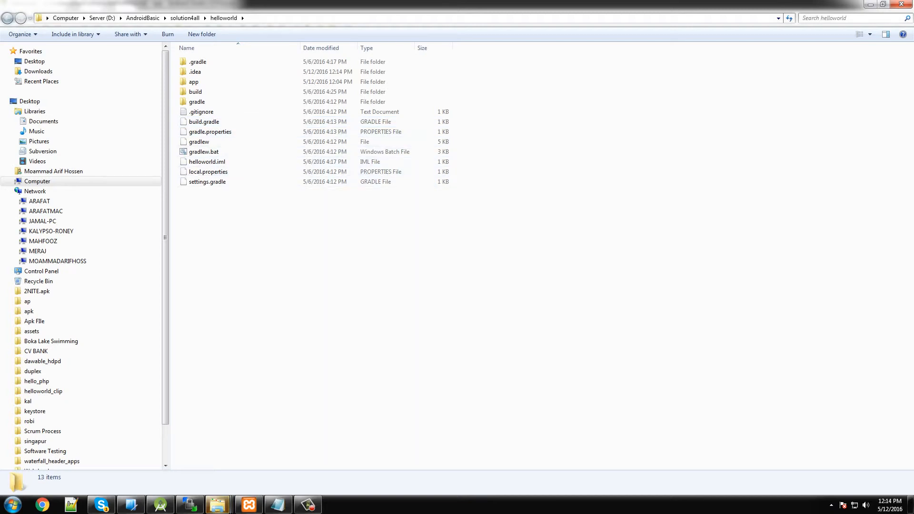
pyautogui.click(309, 505)
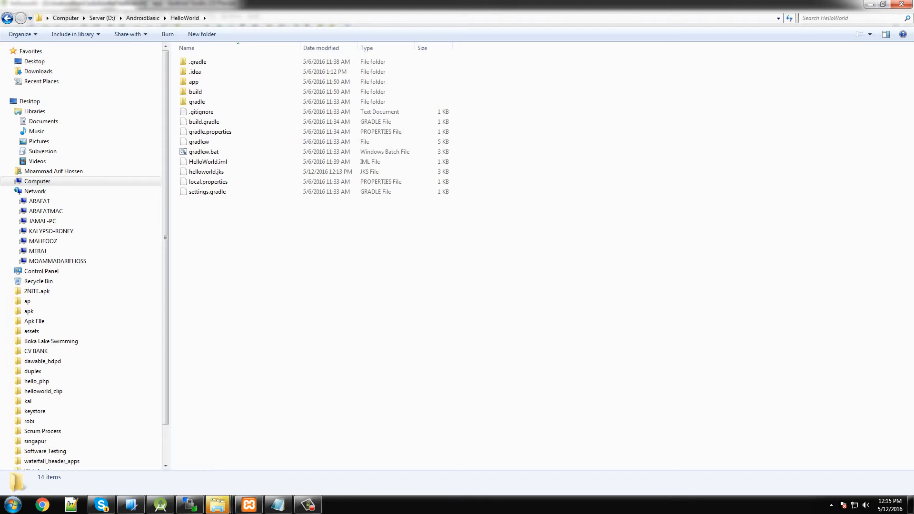
pyautogui.click(253, 18)
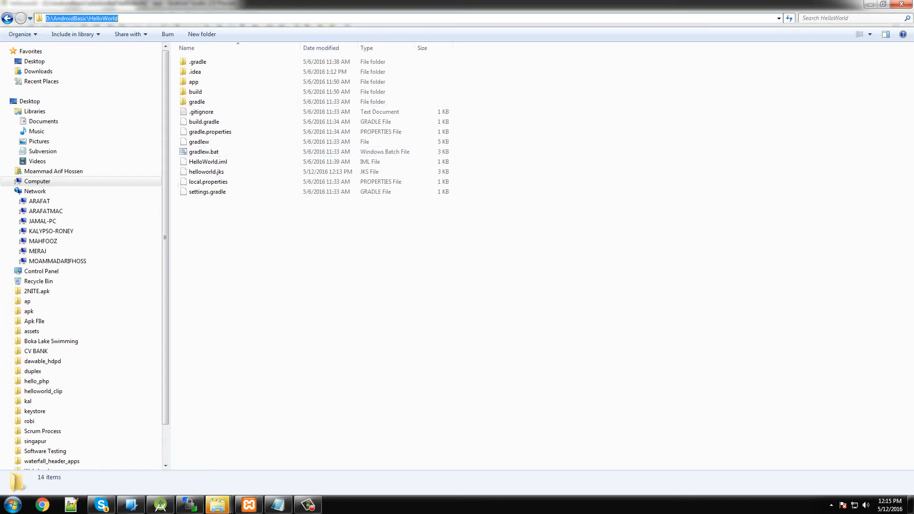
pyautogui.press('Escape')
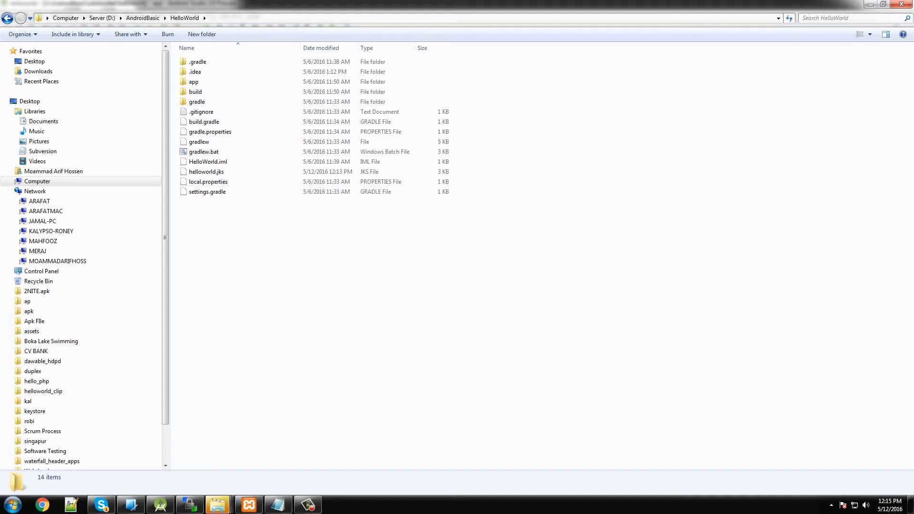